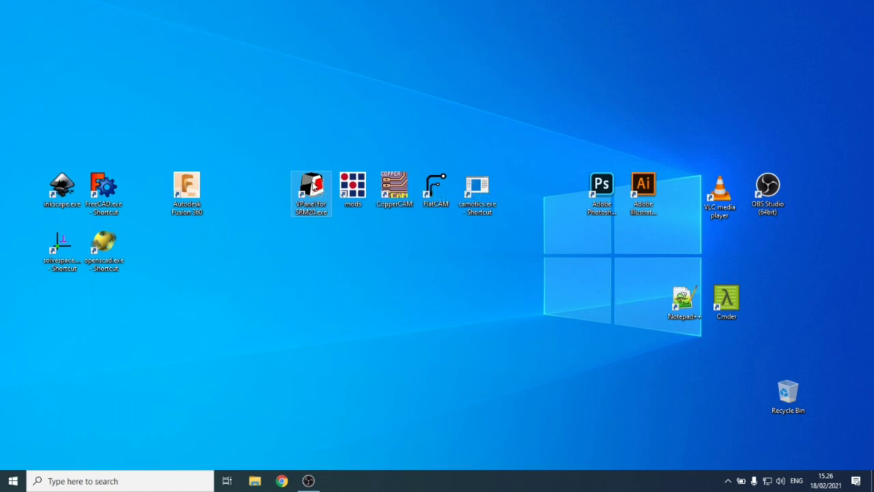
# - Launch VPanel for SRM-20 and reposition its window near the middle of the desktop
pyautogui.doubleClick(314, 184)
pyautogui.moveTo(351, 133); pyautogui.dragTo(338, 134)
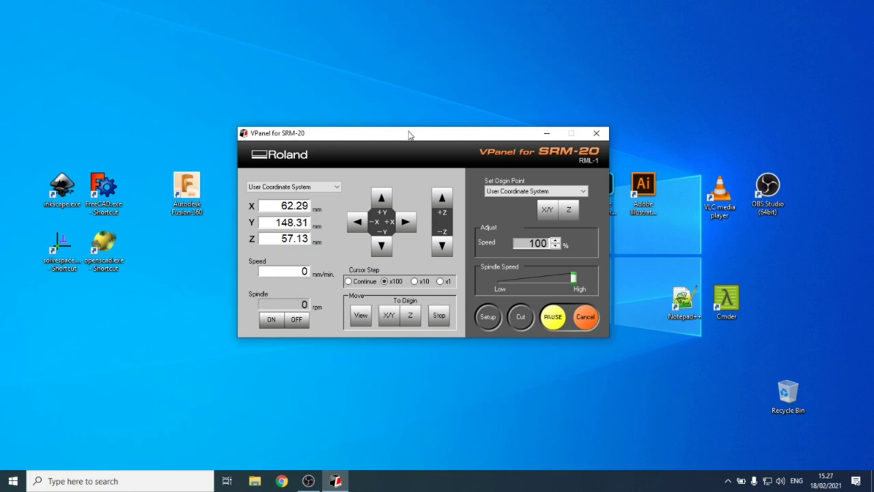
pyautogui.moveTo(407, 133); pyautogui.dragTo(392, 129)
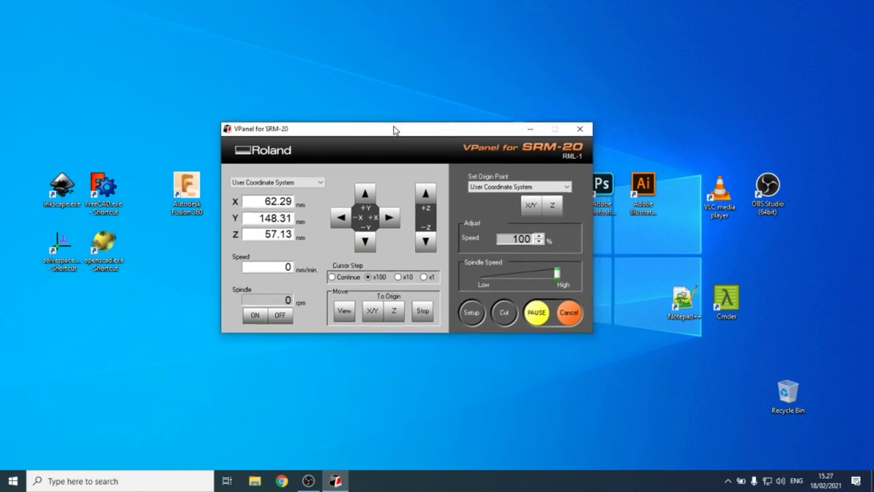
pyautogui.click(254, 317)
pyautogui.click(284, 318)
pyautogui.moveTo(556, 273)
pyautogui.mouseDown()
pyautogui.moveTo(484, 276)
pyautogui.moveTo(556, 275)
pyautogui.mouseUp()
# - Jog the machine in Continue mode to about X -0.40, Y 99.01 and Z 39.09 mm
pyautogui.click(331, 277)
pyautogui.click(343, 218)
pyautogui.click(365, 241)
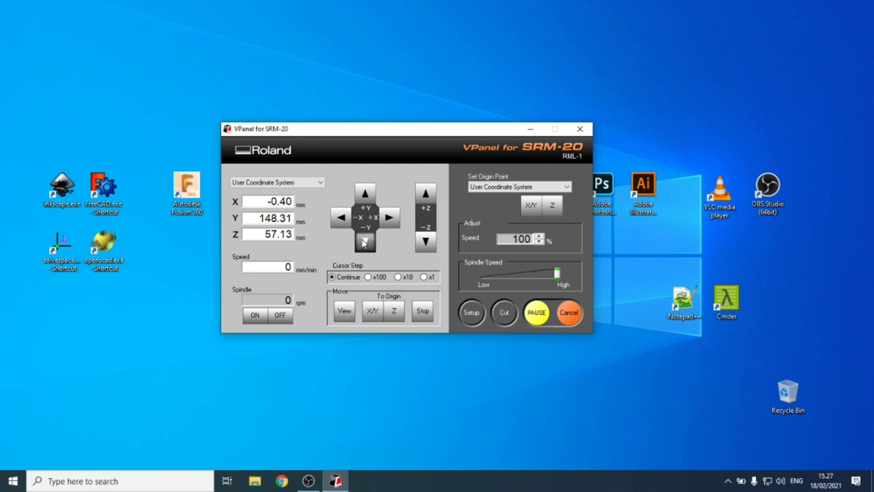
pyautogui.click(423, 243)
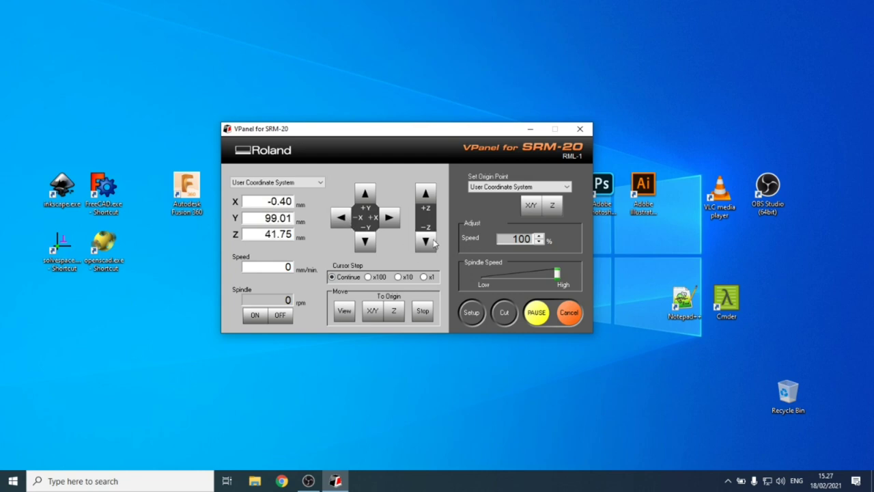
pyautogui.click(424, 198)
pyautogui.click(425, 242)
pyautogui.click(425, 242)
pyautogui.click(424, 195)
# - Set the cursor step to x1 and nudge the machine a few steps in the +X direction
pyautogui.click(369, 278)
pyautogui.click(415, 277)
pyautogui.click(424, 277)
pyautogui.click(393, 225)
pyautogui.click(393, 224)
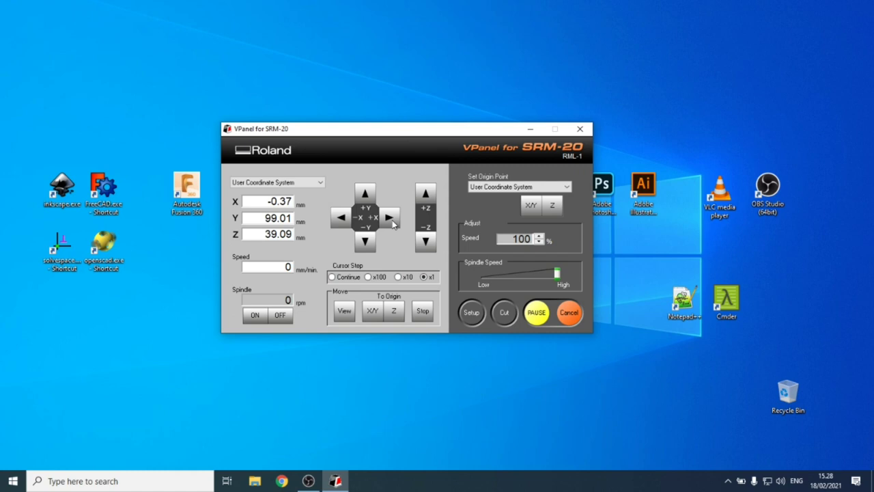
pyautogui.click(394, 224)
# - Set the cursor step to x10 and jog the X axis forward and back to -0.25 mm
pyautogui.click(398, 276)
pyautogui.click(390, 221)
pyautogui.click(389, 219)
pyautogui.click(346, 219)
# - Set the cursor step to x100 and jog the X axis in the positive direction to 2.75 mm
pyautogui.click(368, 276)
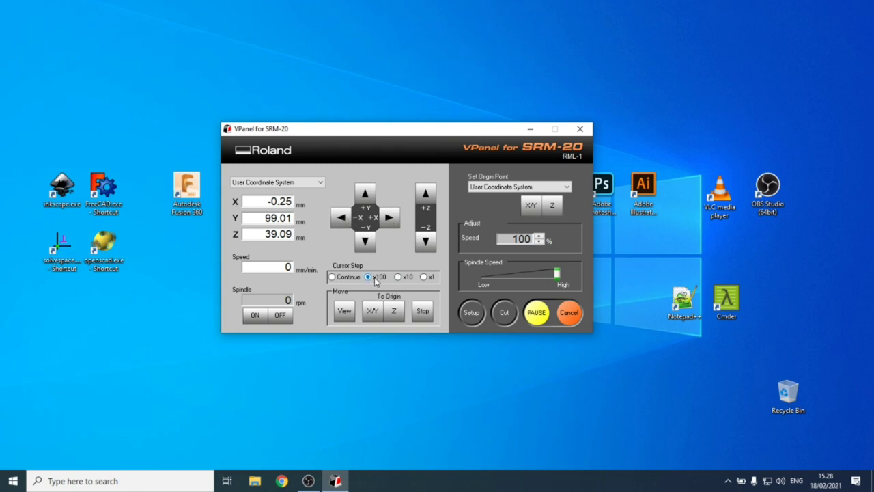
pyautogui.click(384, 221)
pyautogui.click(392, 220)
pyautogui.click(392, 221)
# - Set both the X/Y and the Z origin of the User Coordinate System at the current machine position
pyautogui.click(523, 196)
pyautogui.click(531, 209)
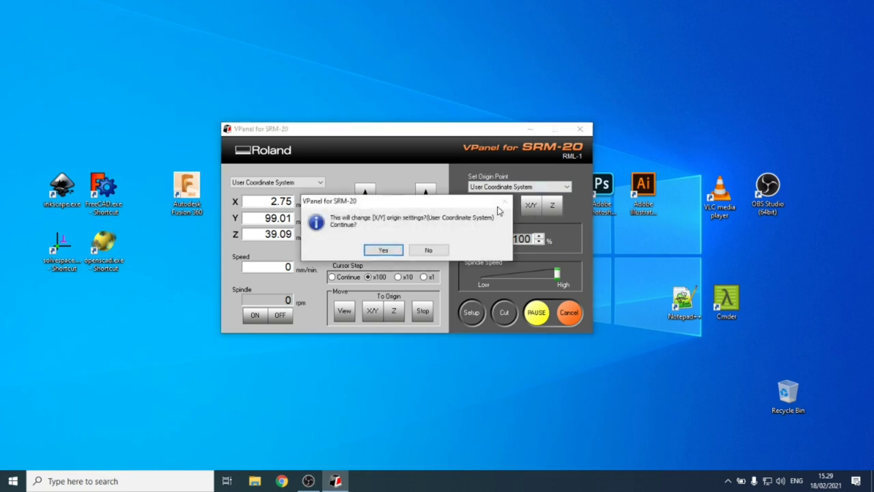
pyautogui.click(385, 248)
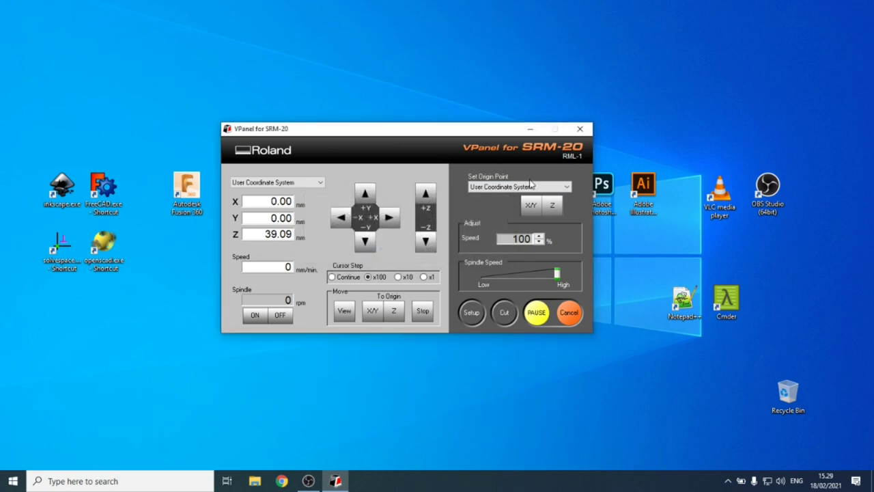
pyautogui.click(553, 209)
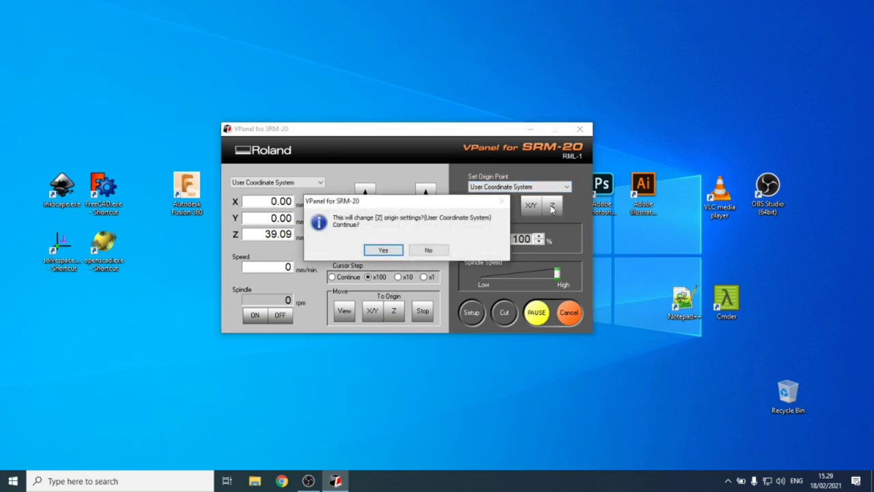
pyautogui.click(387, 249)
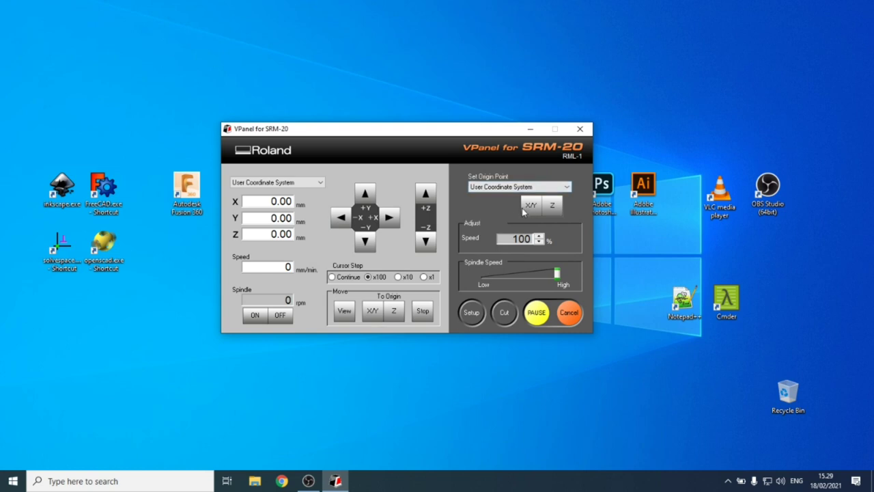
pyautogui.click(538, 188)
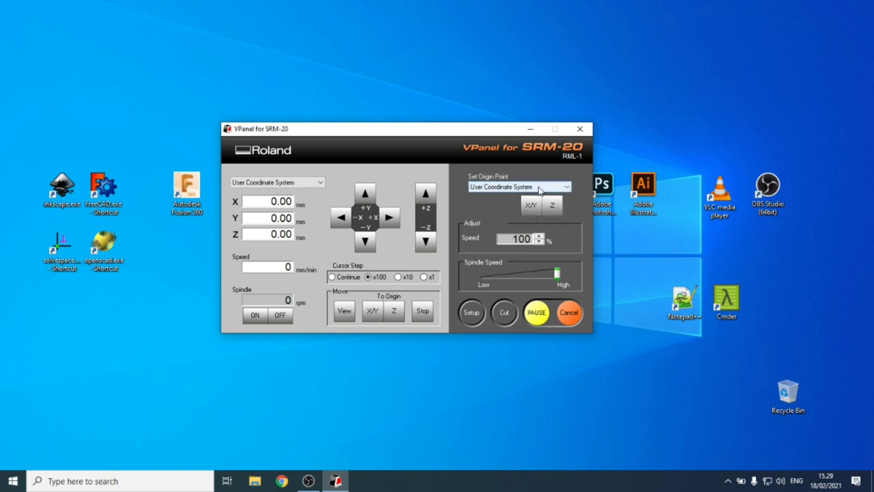
pyautogui.click(538, 191)
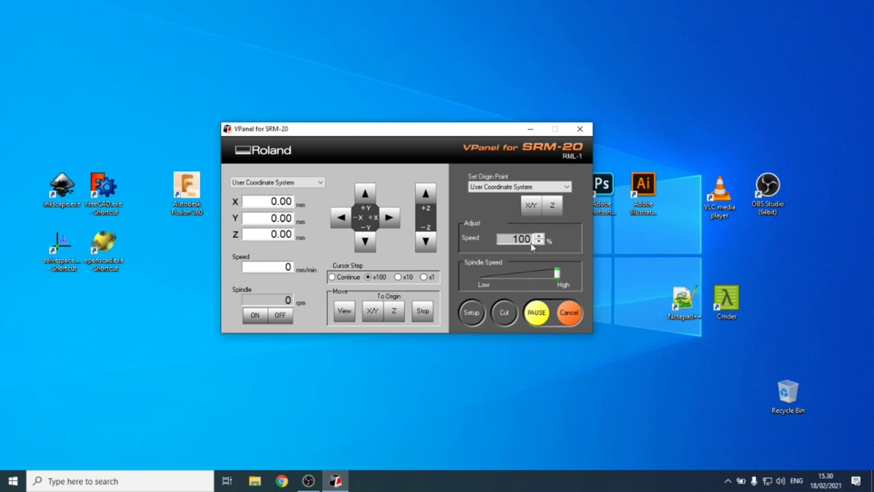
pyautogui.moveTo(422, 134); pyautogui.dragTo(429, 134)
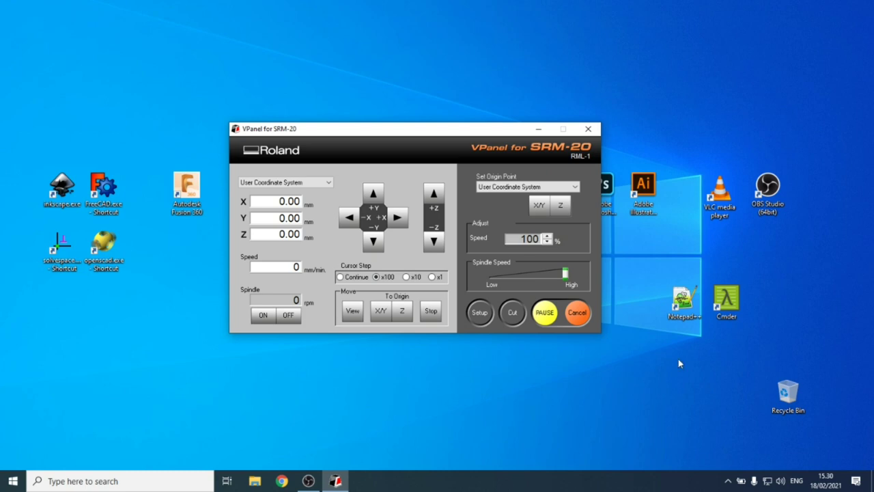
pyautogui.click(496, 186)
pyautogui.click(519, 191)
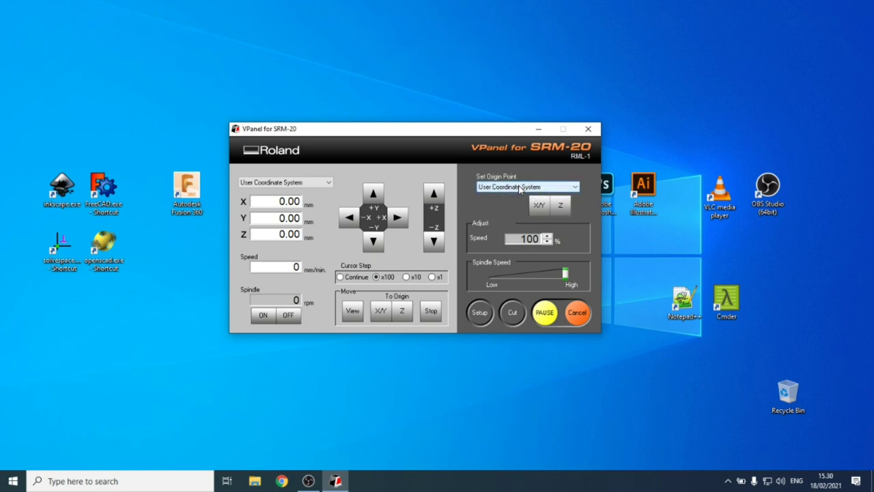
pyautogui.click(519, 188)
pyautogui.click(517, 187)
pyautogui.moveTo(504, 128); pyautogui.dragTo(506, 132)
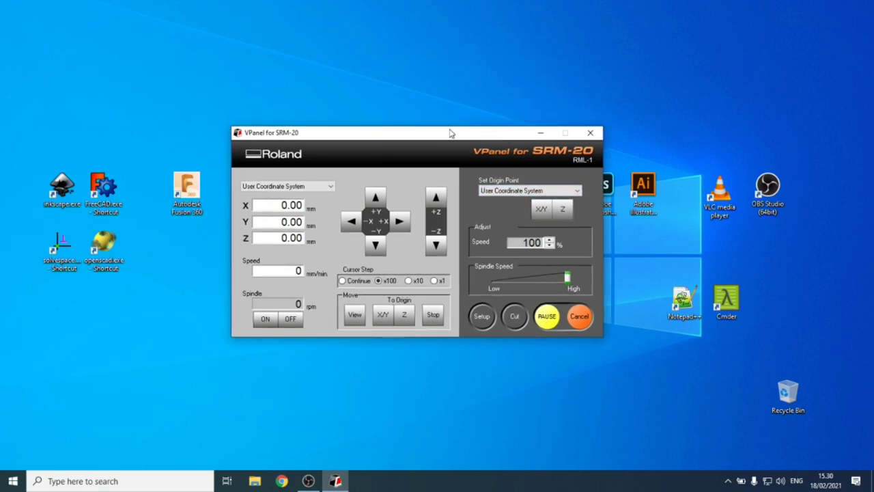
pyautogui.moveTo(450, 132)
pyautogui.mouseDown()
pyautogui.moveTo(443, 124)
pyautogui.moveTo(457, 127)
pyautogui.mouseUp()
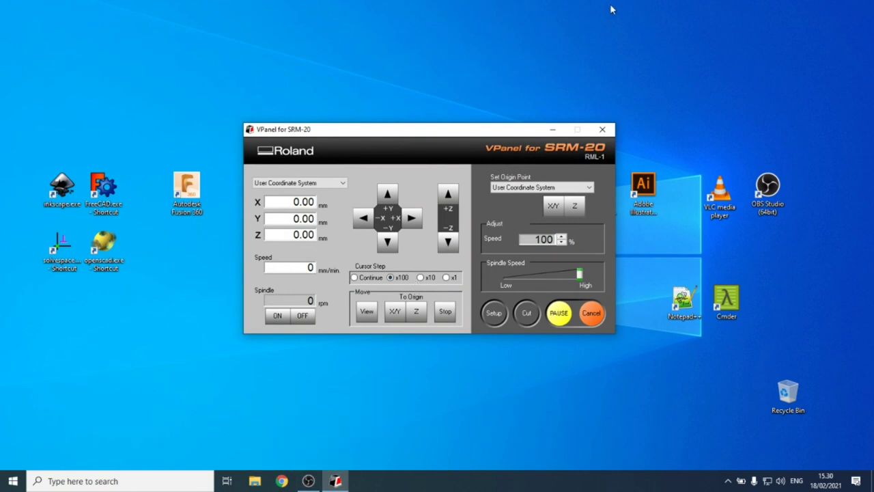
# - Minimize VPanel, switch to Chrome and go to fabacademy.org
pyautogui.click(552, 130)
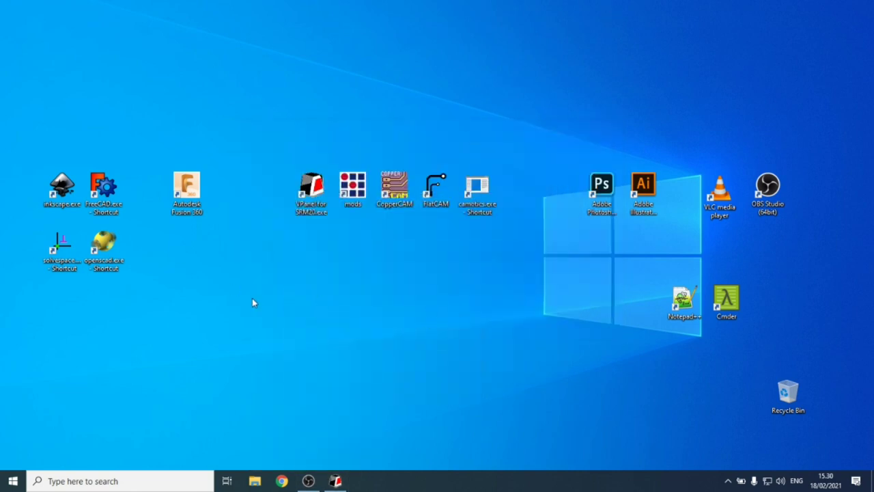
pyautogui.click(282, 481)
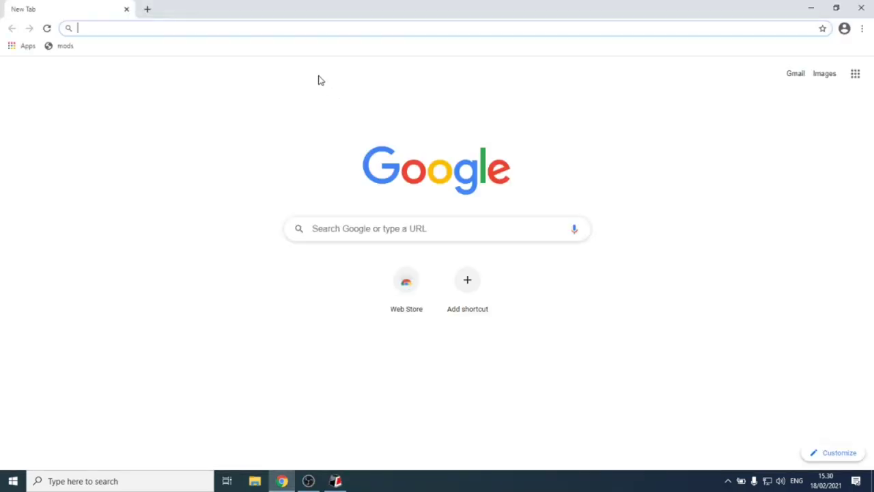
pyautogui.write('faba')
pyautogui.press('Return')
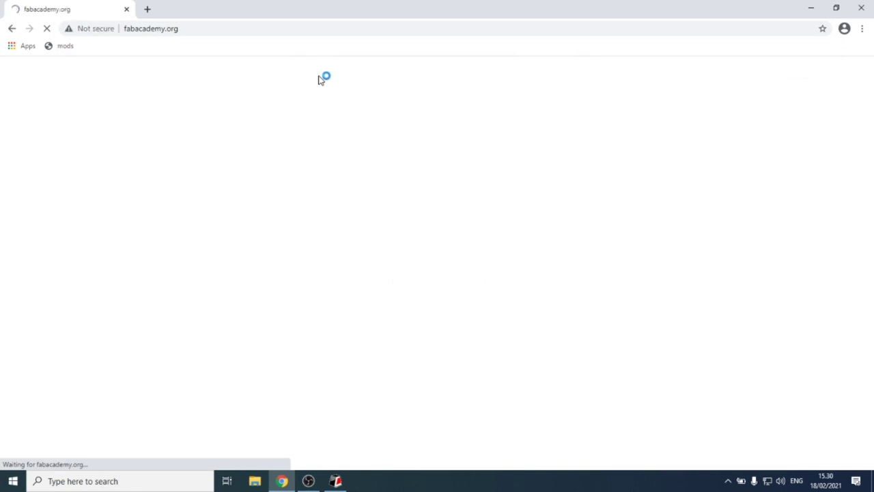
# - Open the electronics production class page from the schedule of the Fab Academy 2021 archive
pyautogui.moveTo(710, 82)
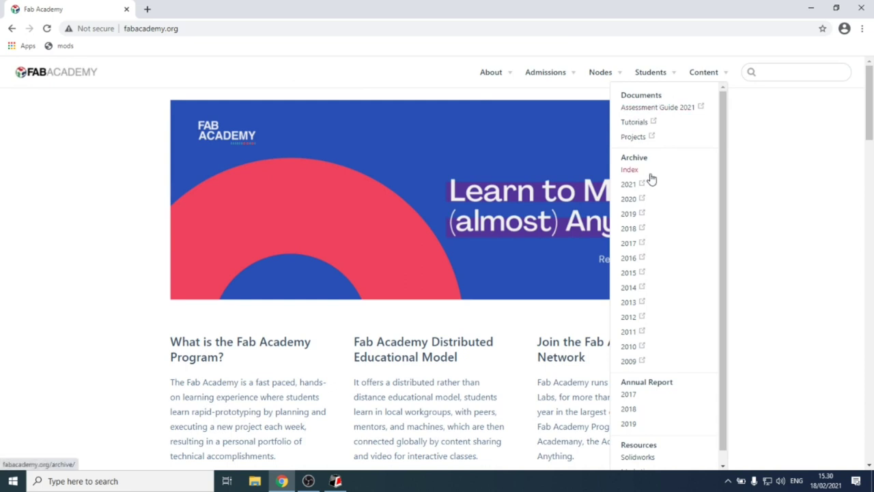
pyautogui.click(628, 185)
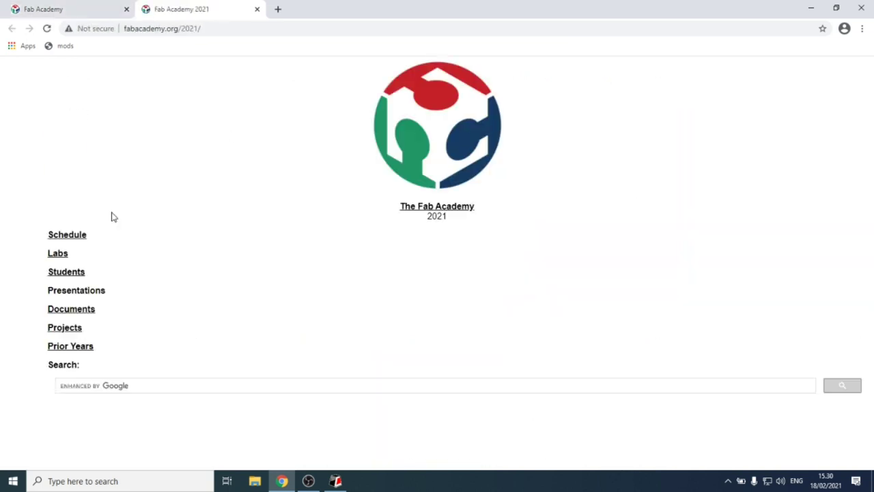
pyautogui.click(76, 239)
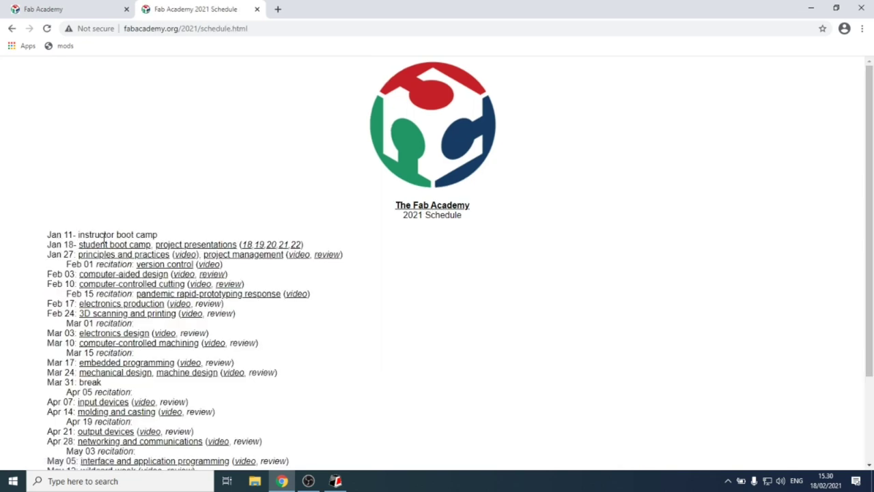
pyautogui.click(104, 305)
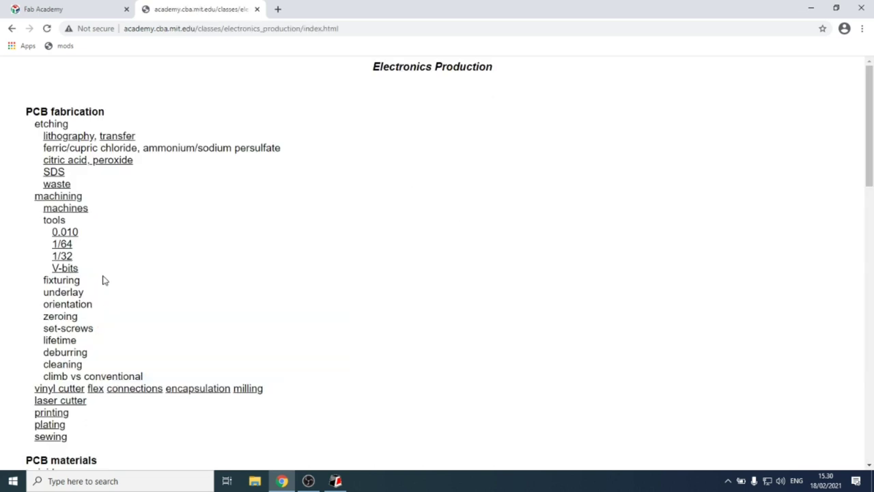
# - Open the trace width test's traces and interior images from the CAM section in separate tabs and view both
pyautogui.scroll(-2, 111, 273)
pyautogui.scroll(-12, 113, 272)
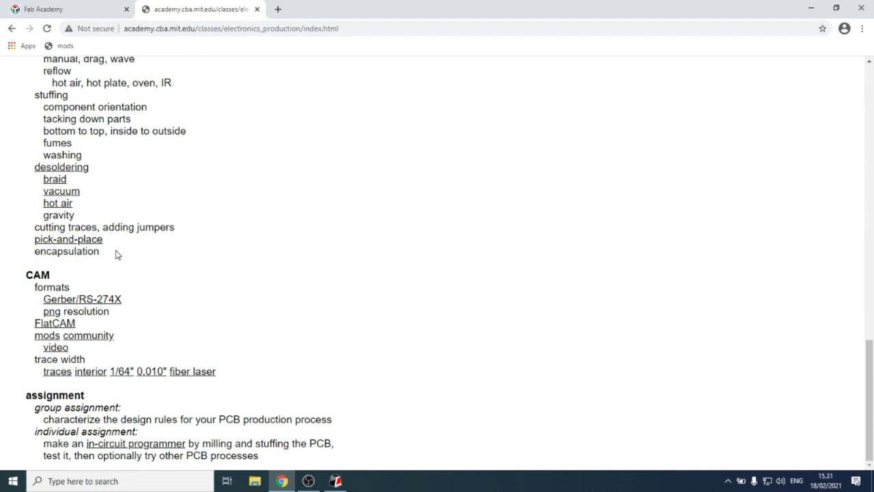
pyautogui.middleClick(63, 375)
pyautogui.middleClick(91, 375)
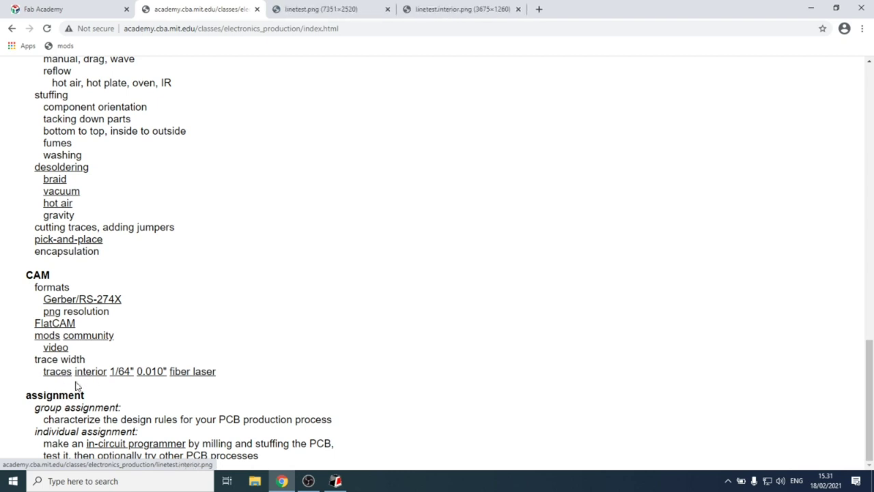
pyautogui.click(297, 9)
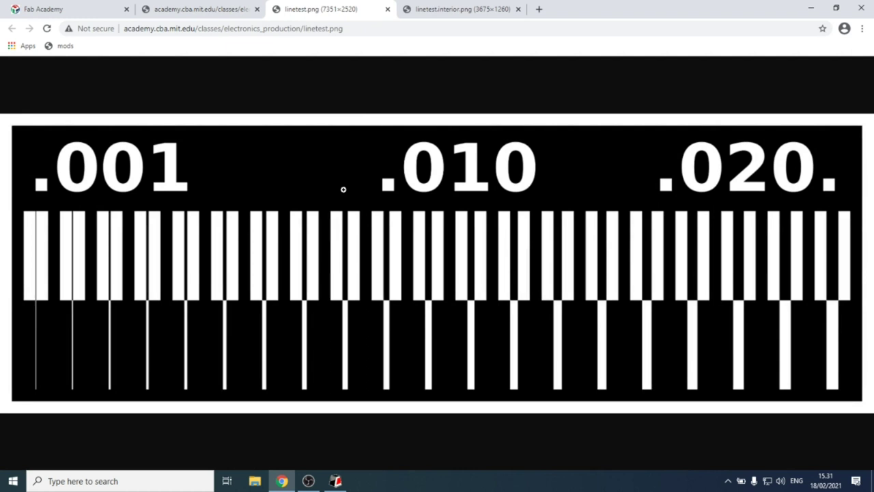
pyautogui.click(466, 10)
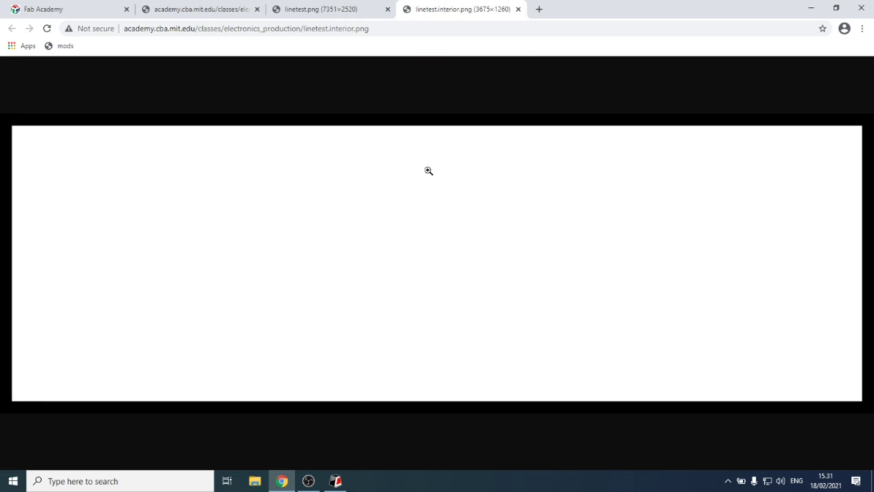
# - Save the traces image as linetest.png in a new folder named test on the Desktop
pyautogui.click(337, 10)
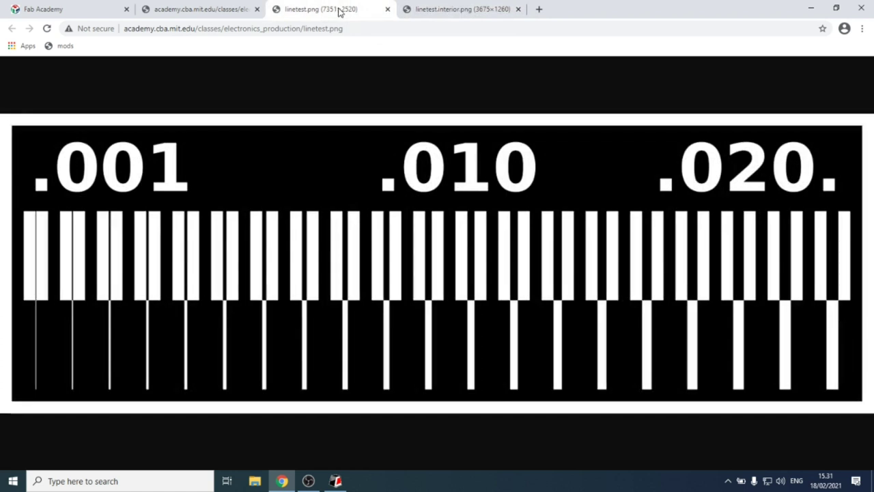
pyautogui.rightClick(400, 238)
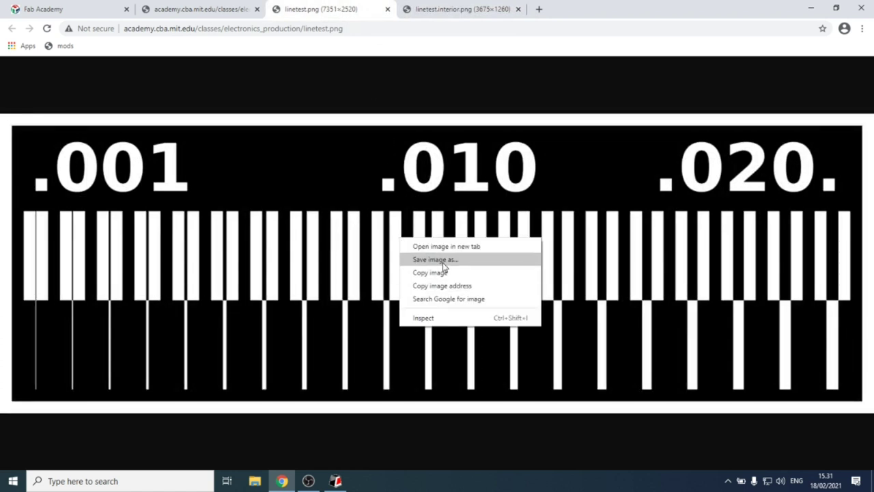
pyautogui.click(442, 263)
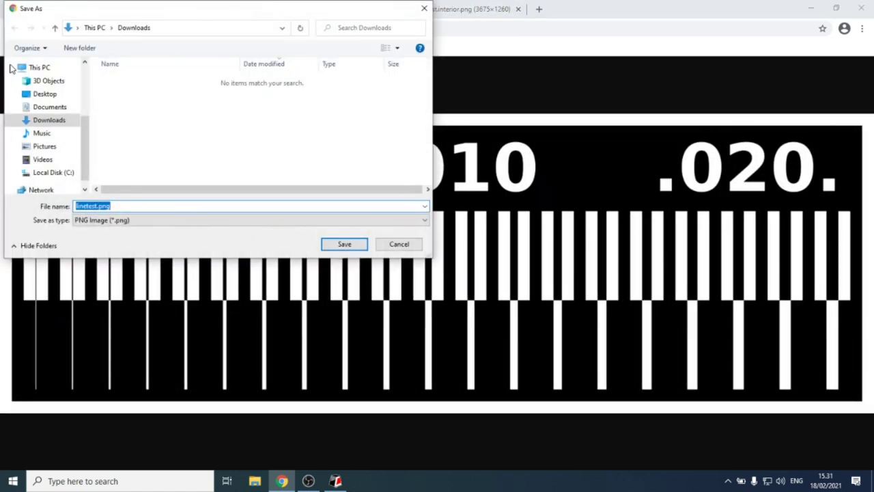
pyautogui.click(49, 94)
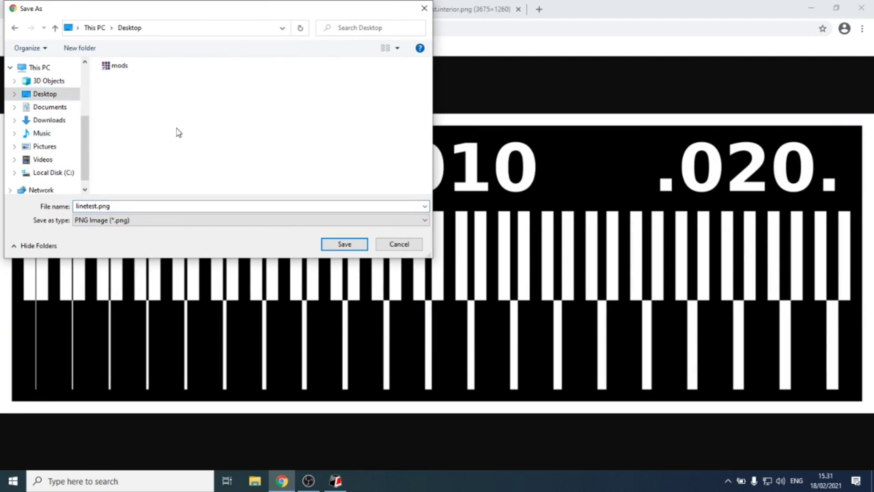
pyautogui.rightClick(225, 134)
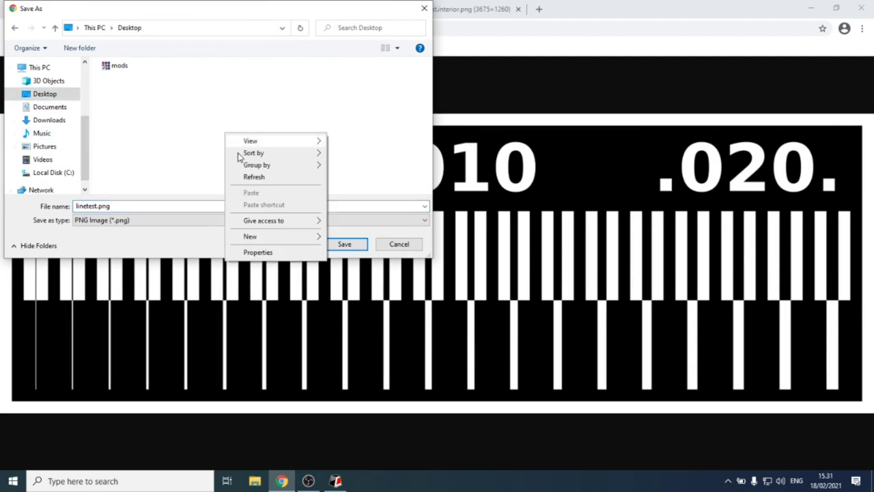
pyautogui.moveTo(297, 242)
pyautogui.click(349, 235)
pyautogui.write('test')
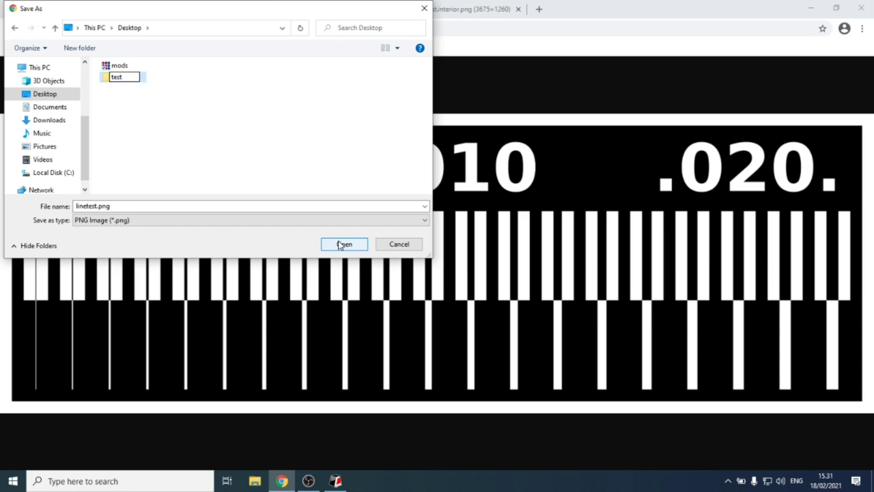
pyautogui.press('Return')
pyautogui.doubleClick(114, 77)
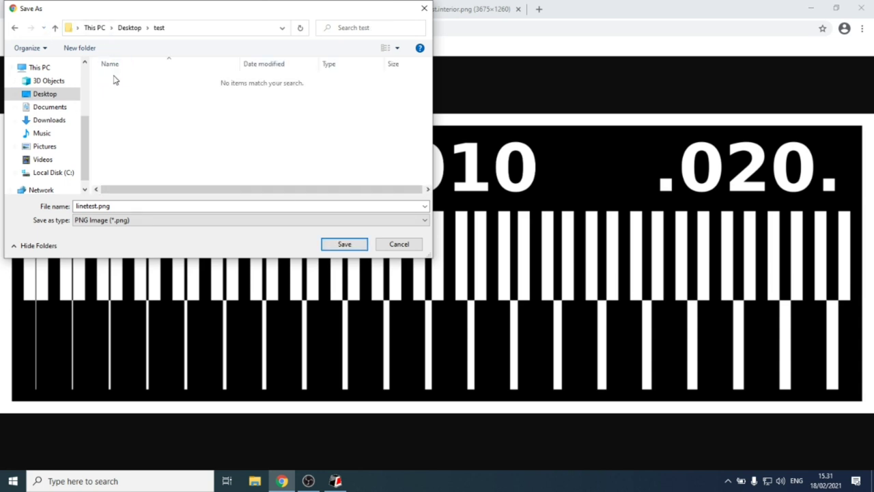
pyautogui.click(344, 243)
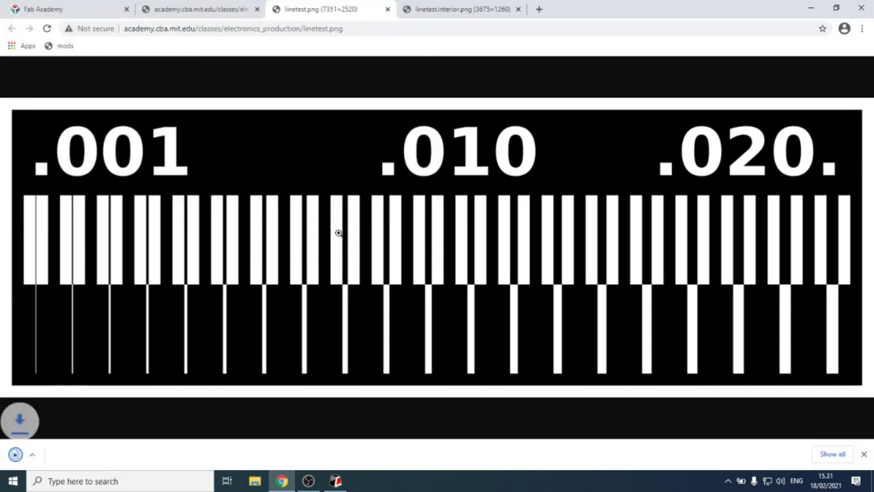
# - Save the interior image as linetest.interior.png in the test folder on the Desktop
pyautogui.click(437, 15)
pyautogui.rightClick(417, 167)
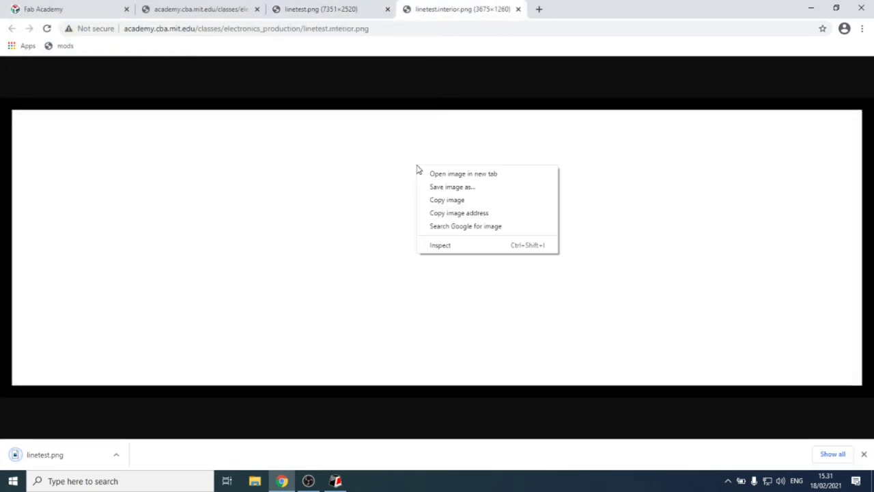
pyautogui.click(466, 188)
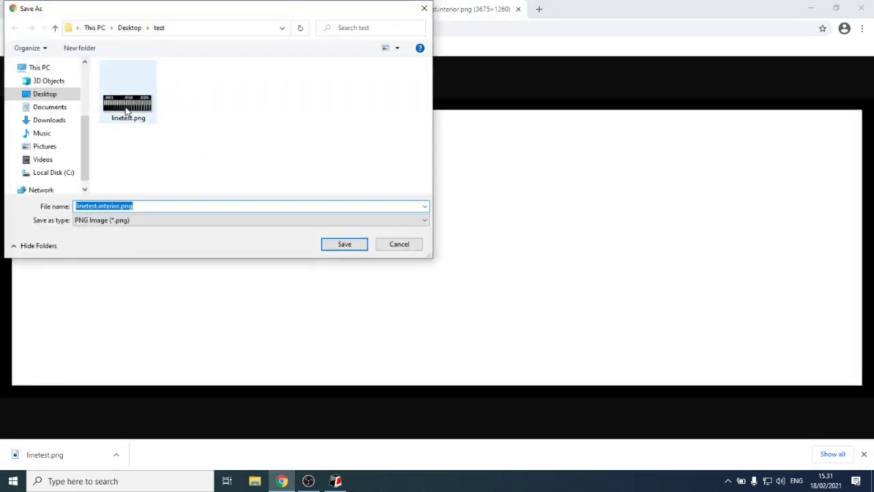
pyautogui.click(339, 246)
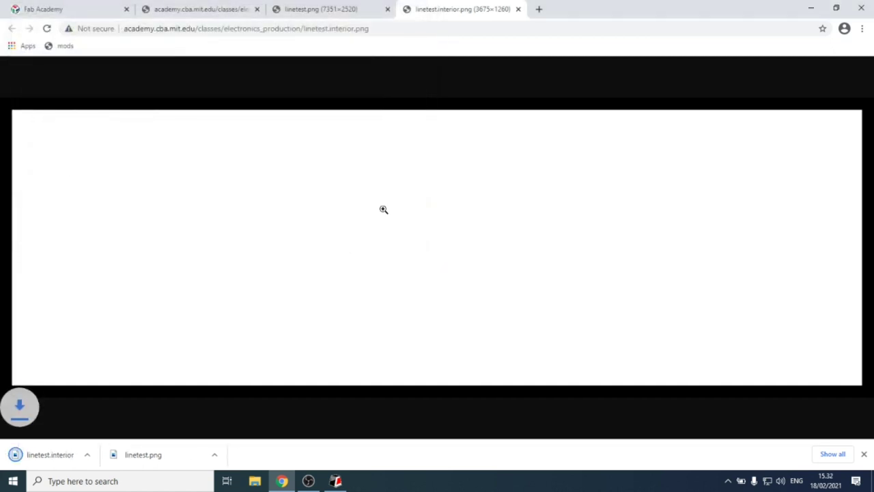
# - Close both line test image tabs and the electronics production class page, keeping only the Fab Academy home page open
pyautogui.click(517, 9)
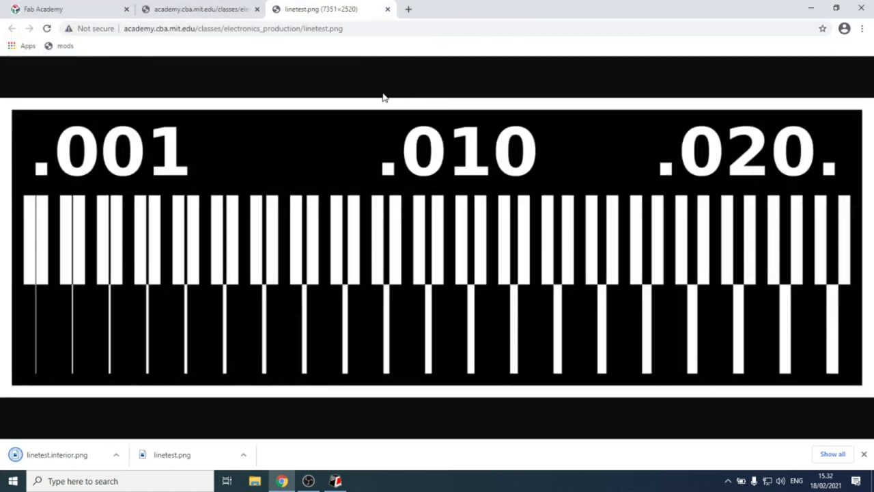
pyautogui.click(387, 9)
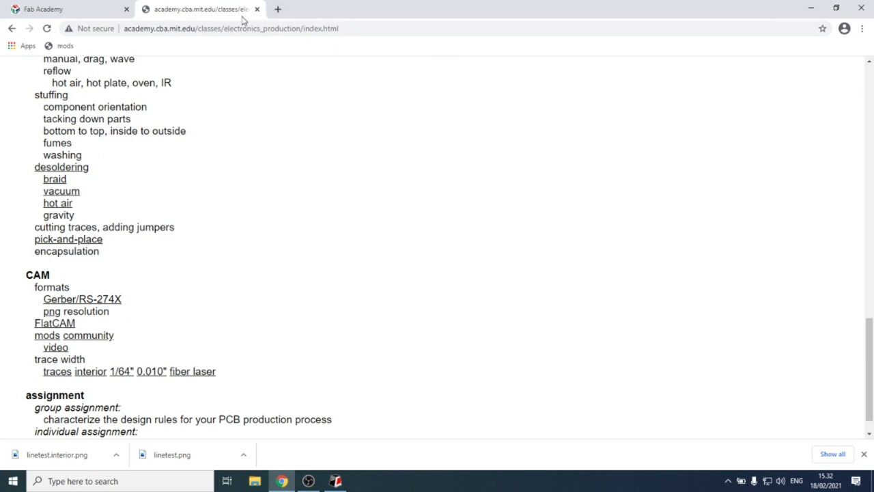
pyautogui.click(257, 8)
# - Go to mods.cba.mit.edu in the remaining Fab Academy tab
pyautogui.click(216, 28)
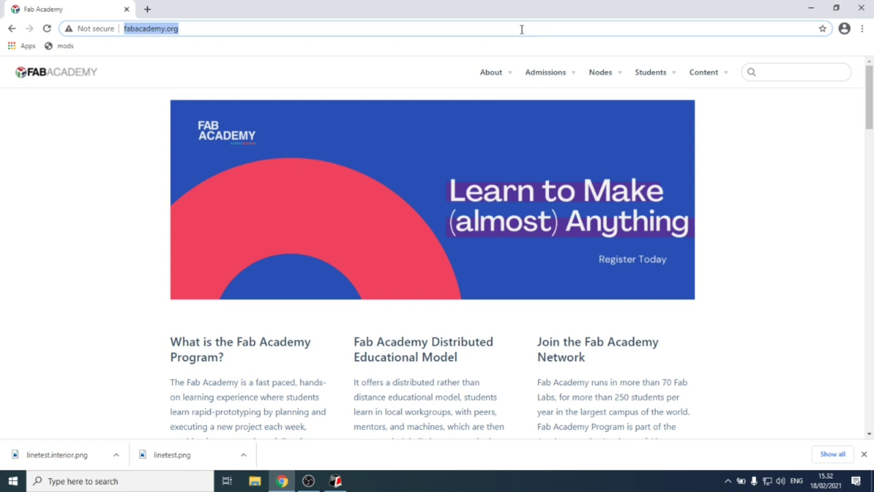
pyautogui.write('mods.cba.mit.edu')
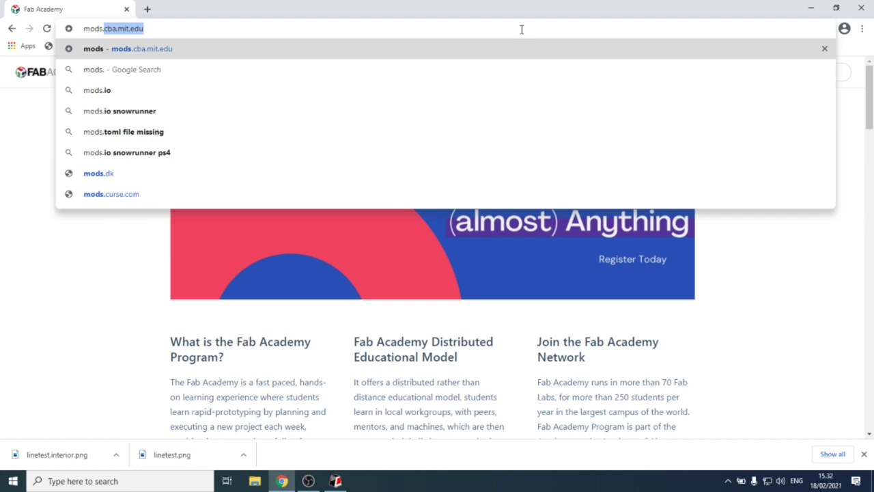
pyautogui.press('Right')
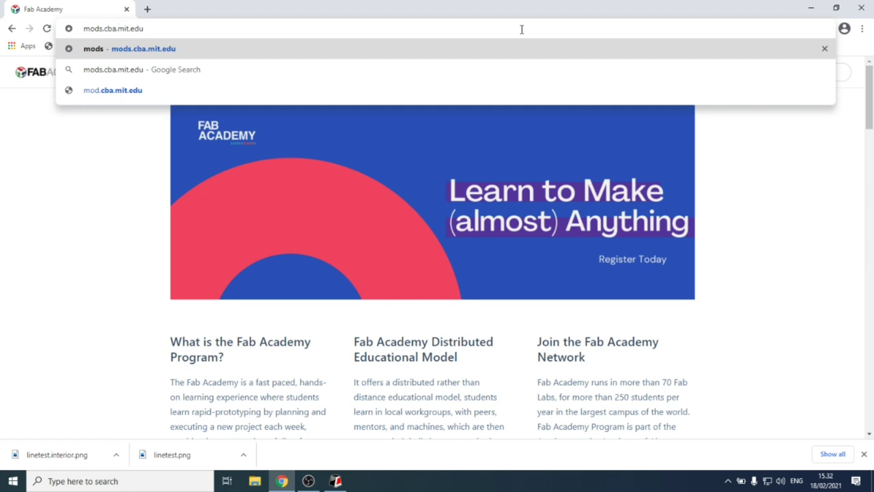
pyautogui.press('Return')
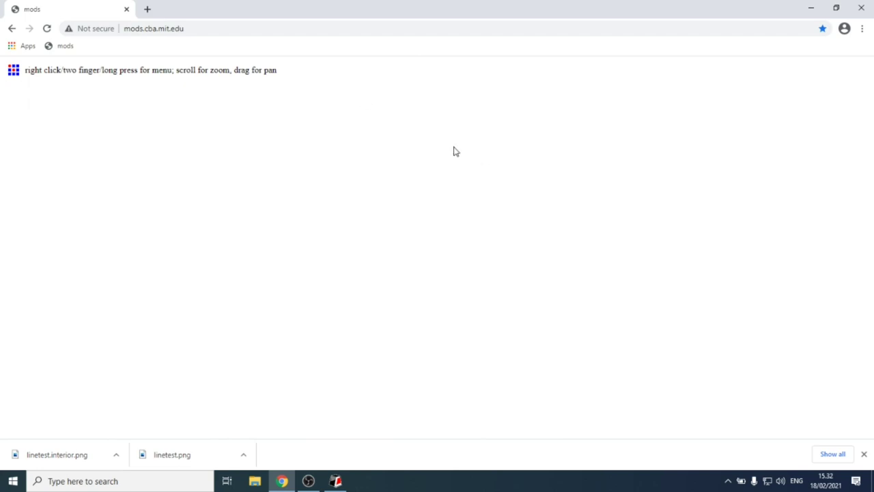
# - Open the list of mods server programs and find the PCB programs for the Roland SRM-20 mill
pyautogui.rightClick(126, 89)
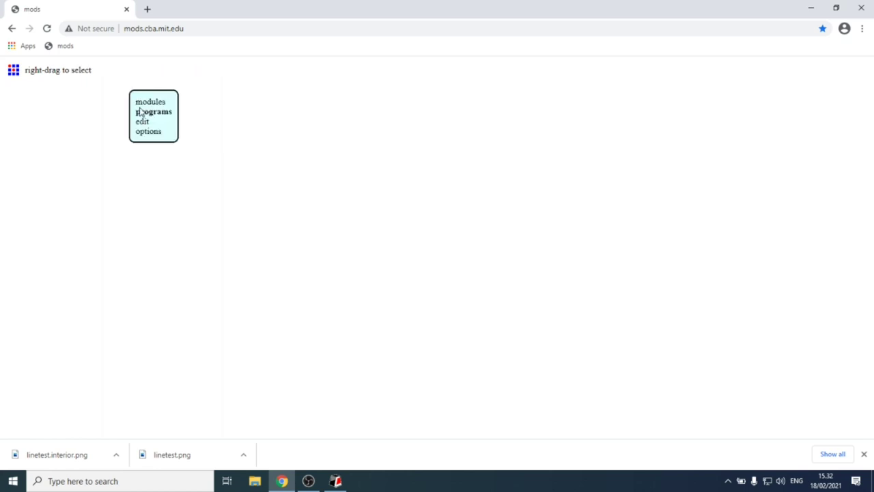
pyautogui.click(142, 113)
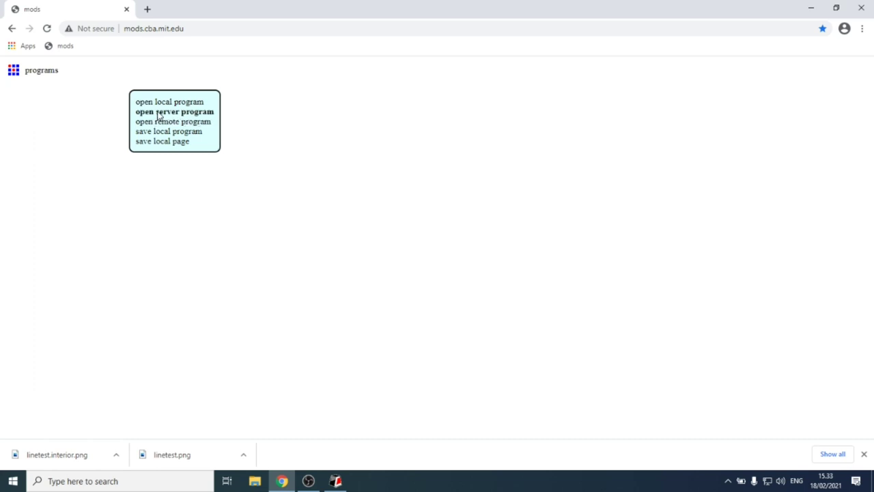
pyautogui.click(158, 115)
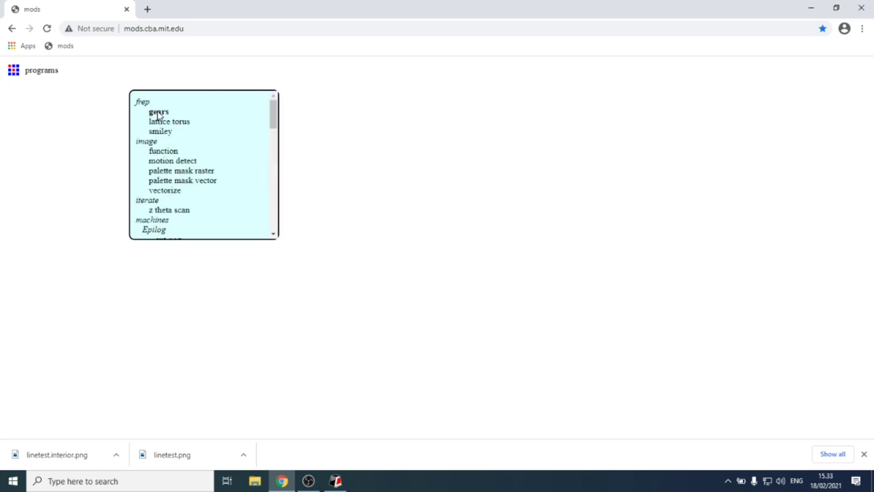
pyautogui.scroll(-3, 162, 164)
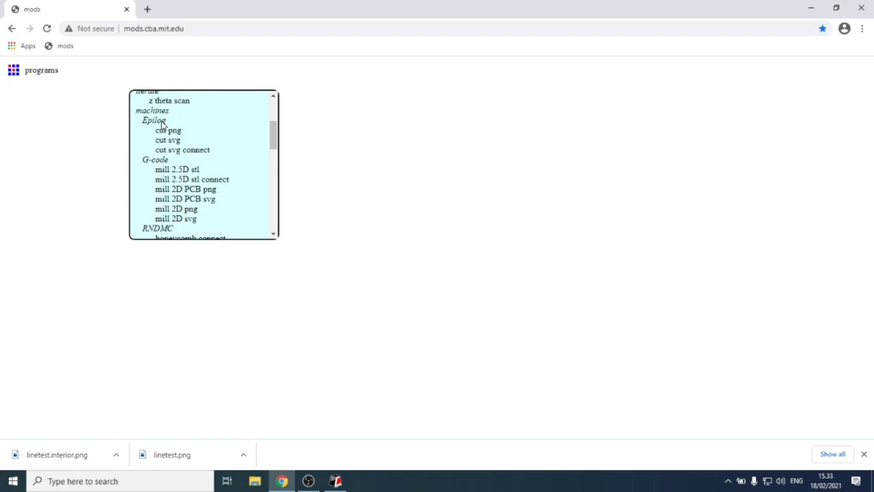
pyautogui.scroll(-1, 178, 149)
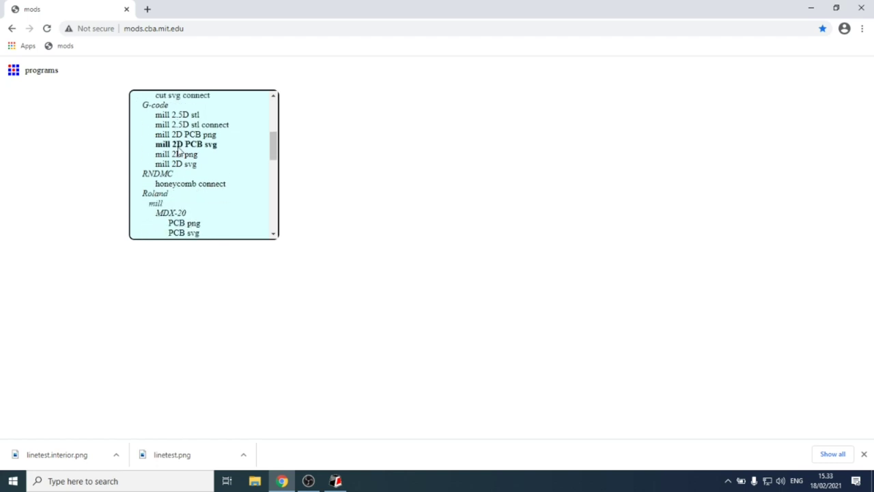
pyautogui.scroll(-1, 178, 150)
pyautogui.scroll(-1, 177, 144)
pyautogui.scroll(1, 174, 140)
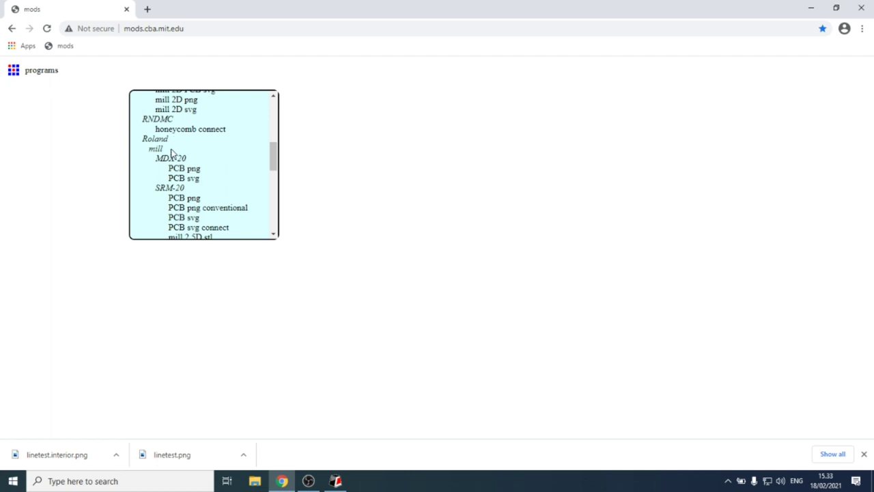
pyautogui.scroll(-1, 179, 157)
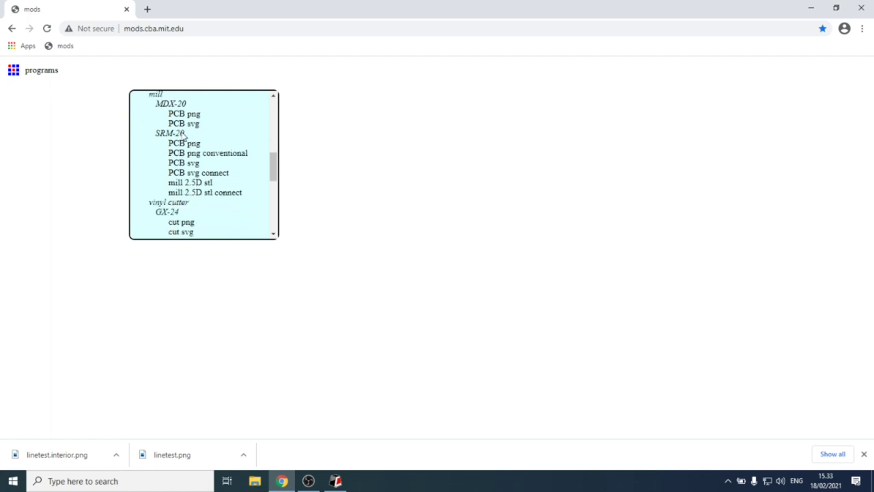